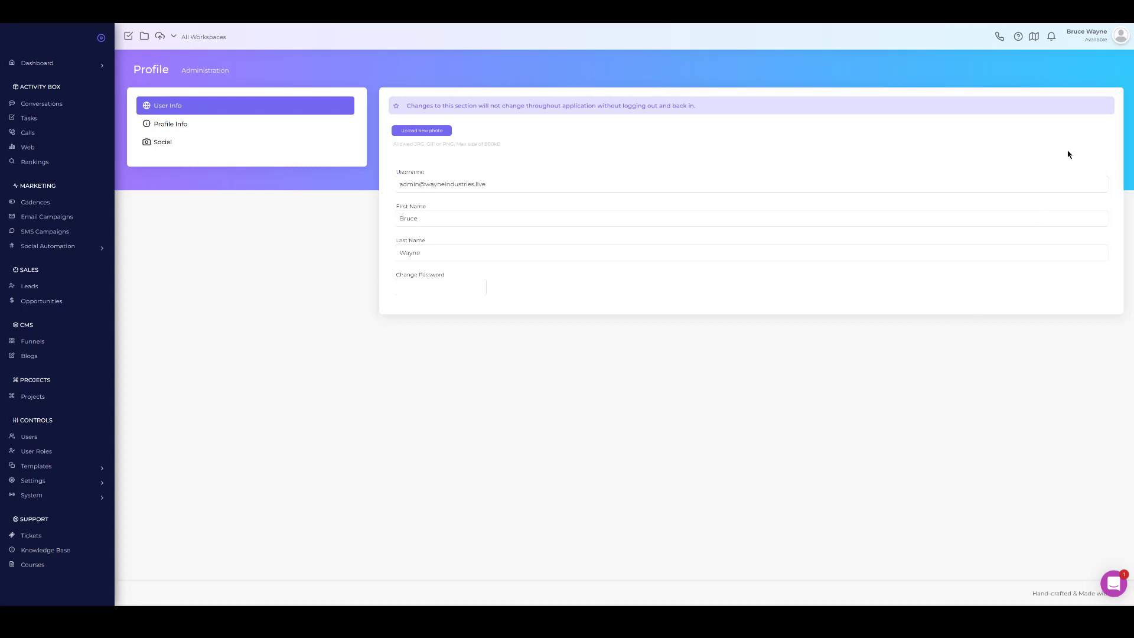
# Step: Set profile_image.jpg from the Images folder as the user's profile photo in User Info
pyautogui.click(1120, 36)
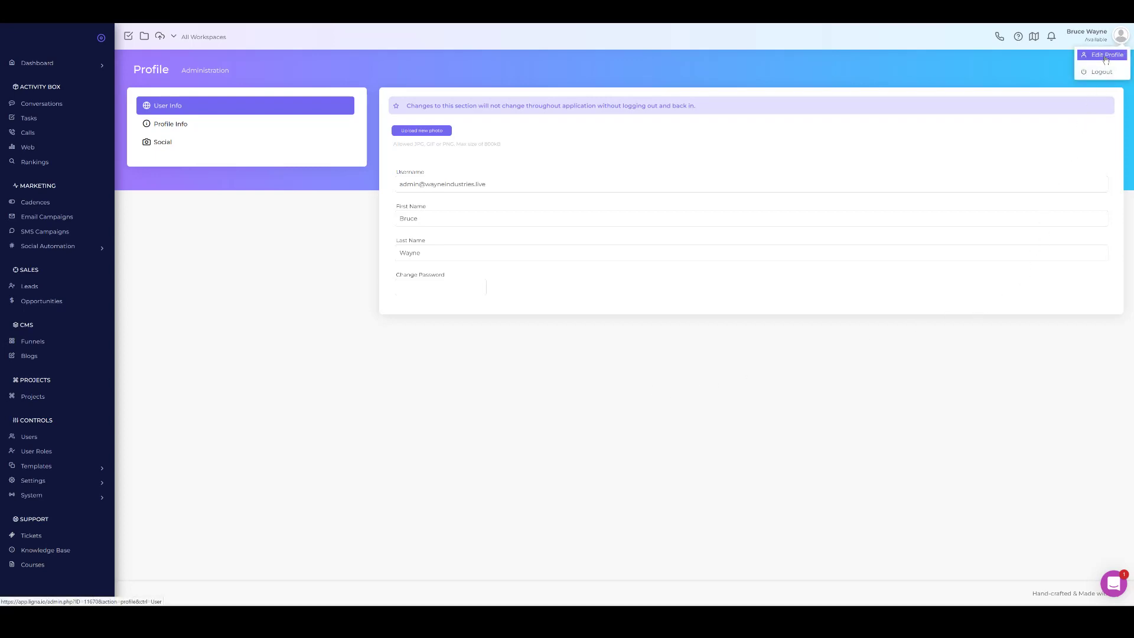
pyautogui.click(1047, 112)
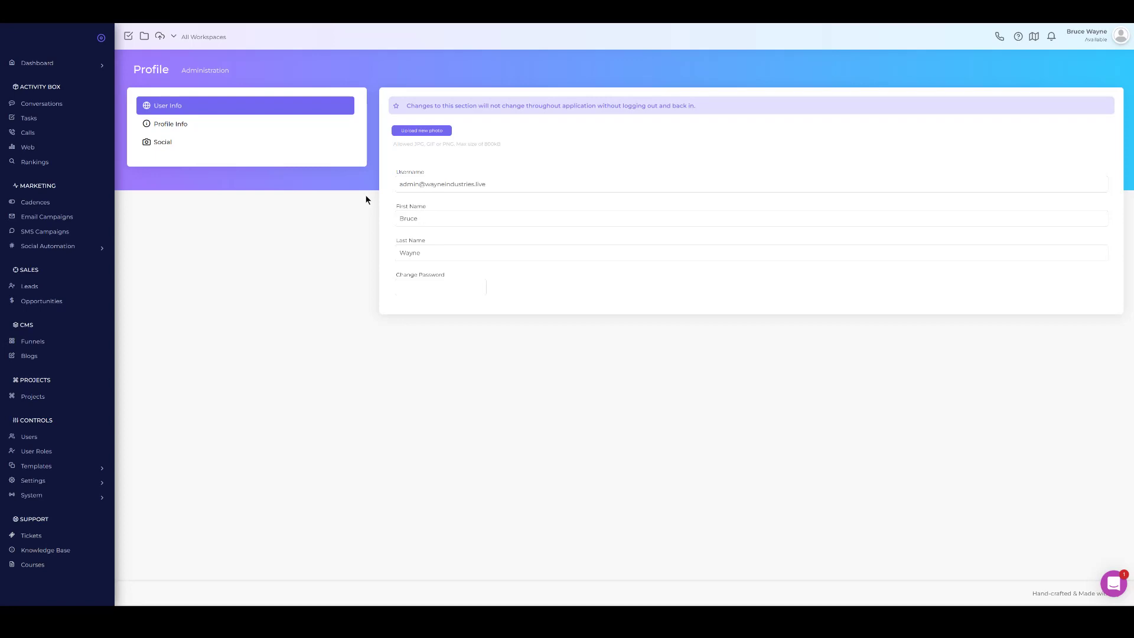
pyautogui.click(419, 131)
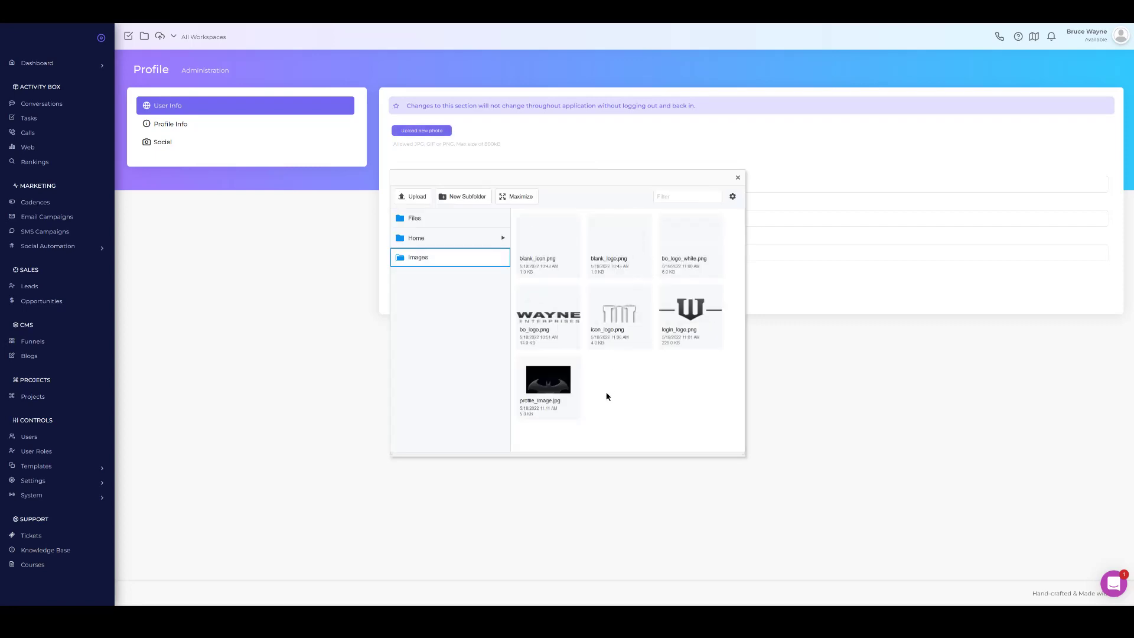
pyautogui.click(556, 386)
pyautogui.click(415, 197)
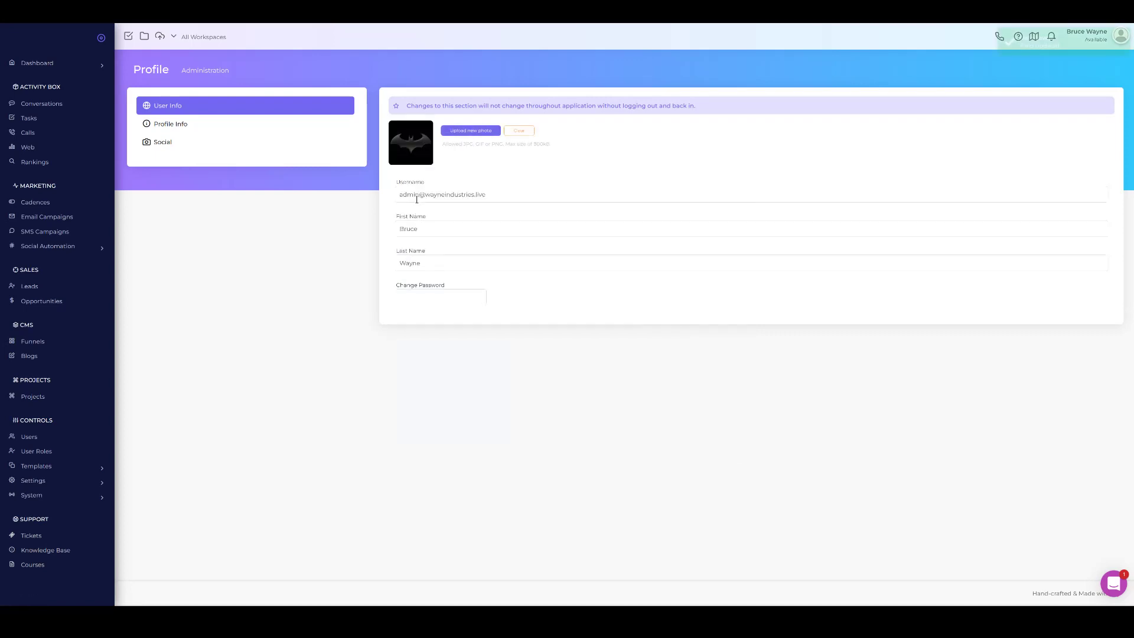
pyautogui.click(463, 131)
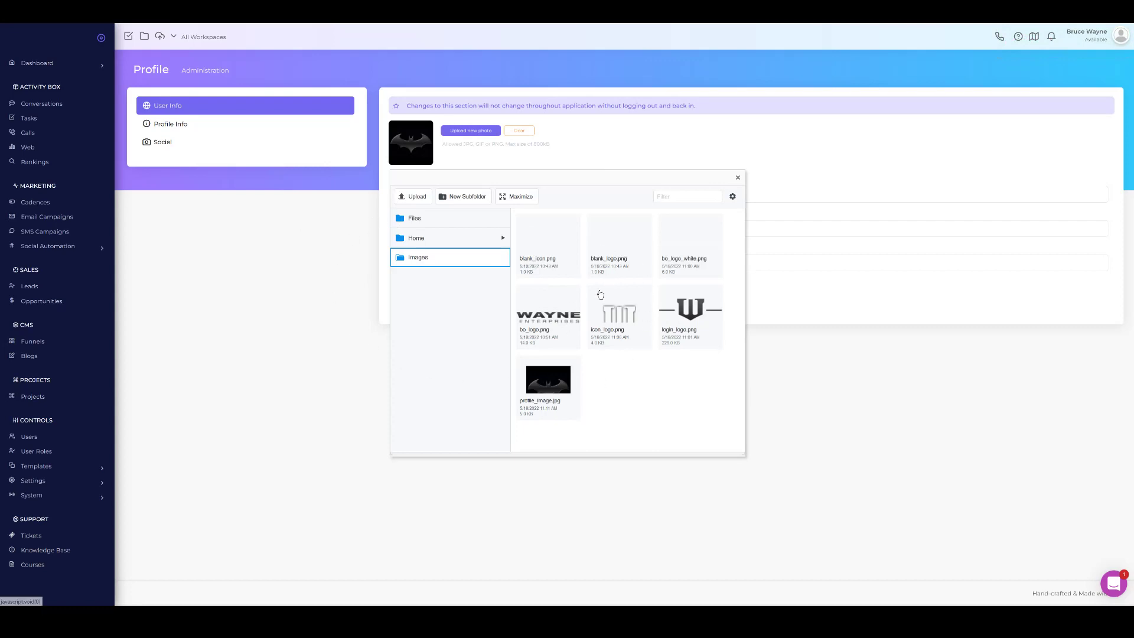
pyautogui.click(560, 385)
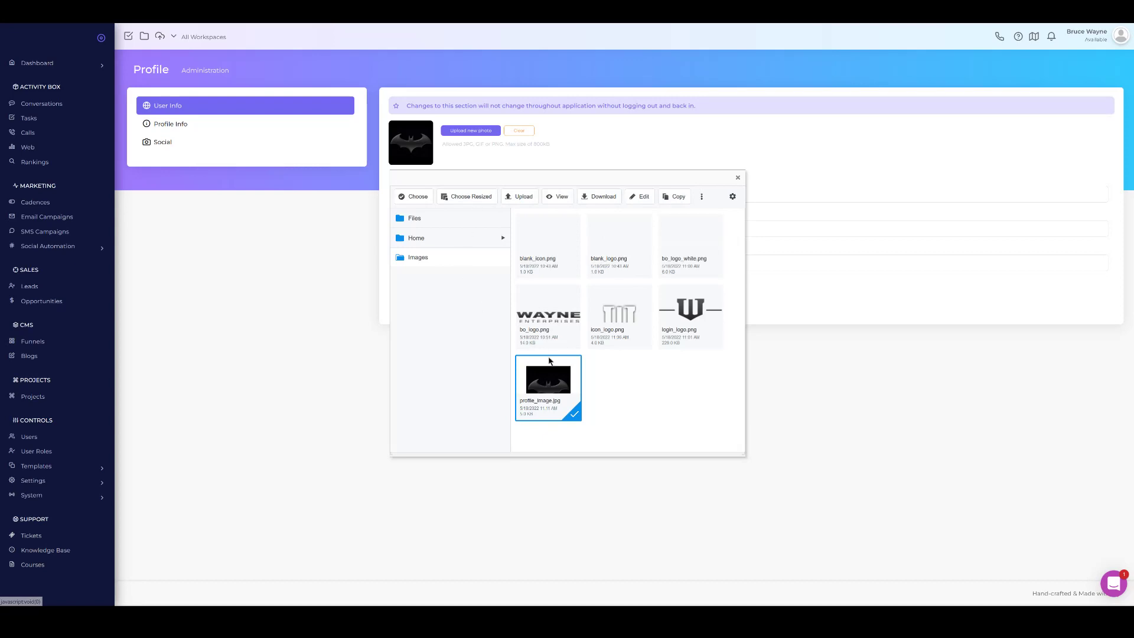
pyautogui.click(418, 200)
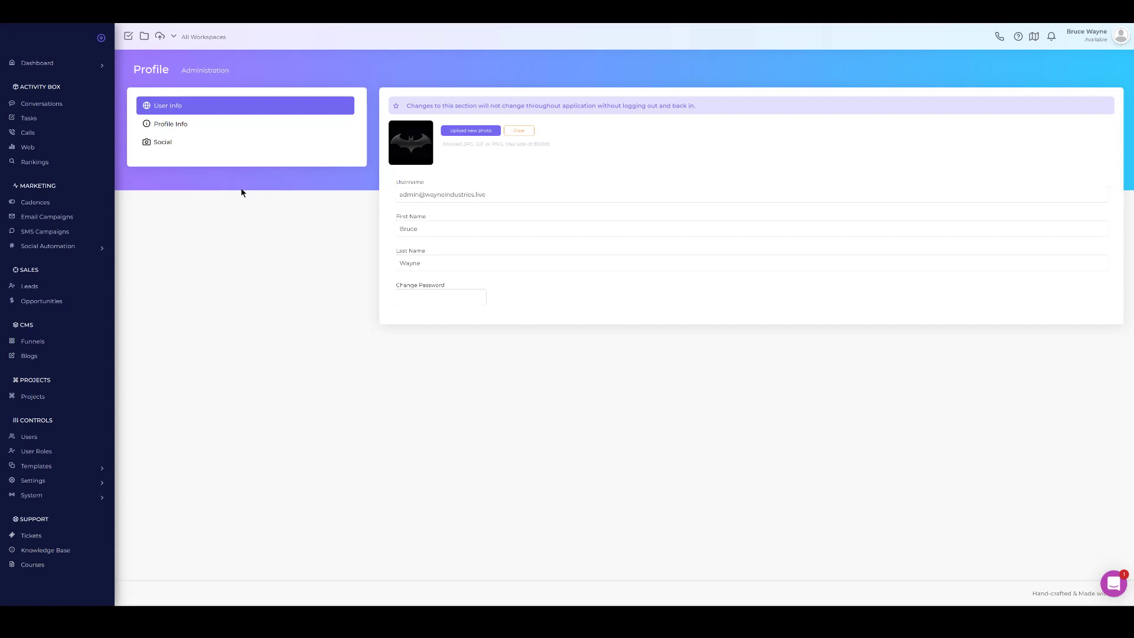
# Step: View the Profile Info section of the user profile, and open the system's Branding settings
pyautogui.click(184, 124)
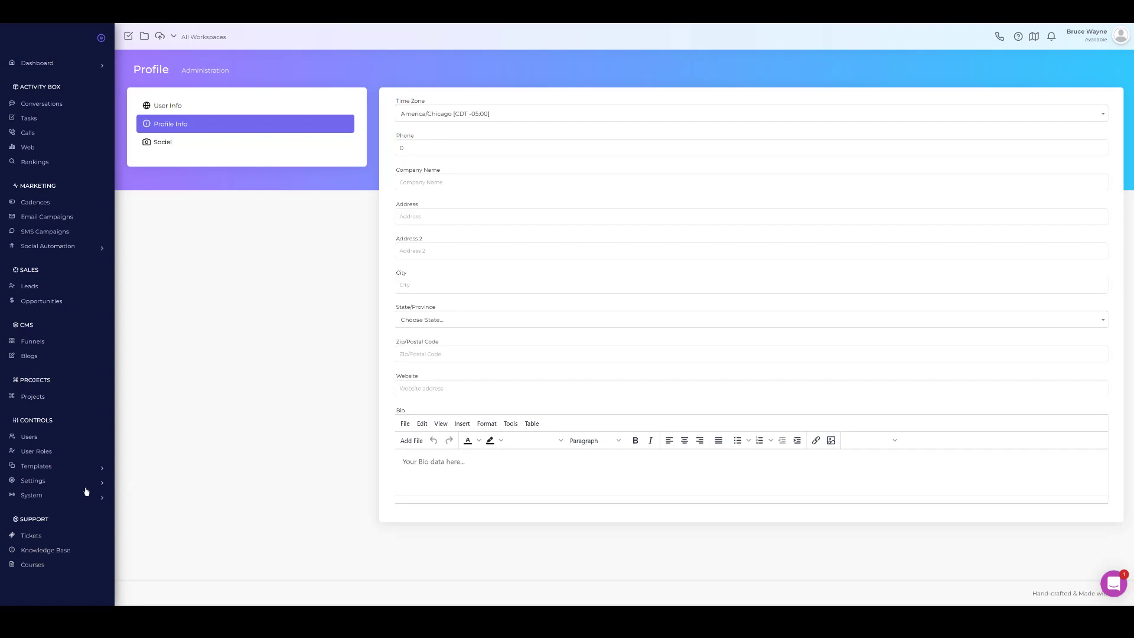
pyautogui.click(45, 501)
pyautogui.click(45, 516)
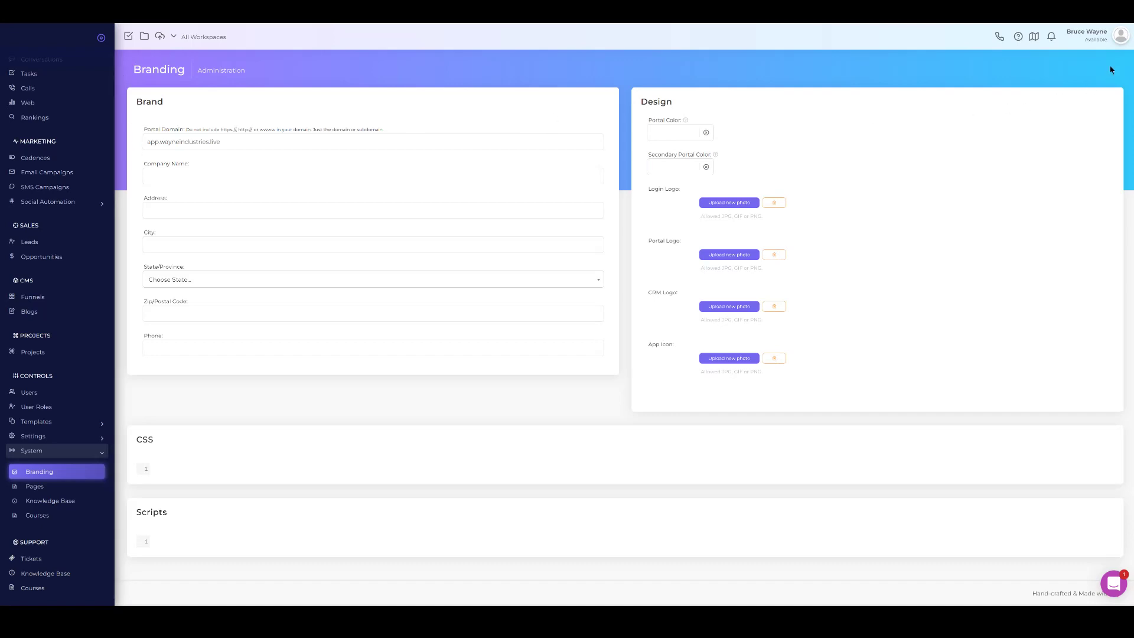
# Step: Try the dark red #7F3E3E as the portal color and clear it again
pyautogui.click(664, 132)
pyautogui.click(667, 158)
pyautogui.moveTo(667, 158); pyautogui.dragTo(679, 173)
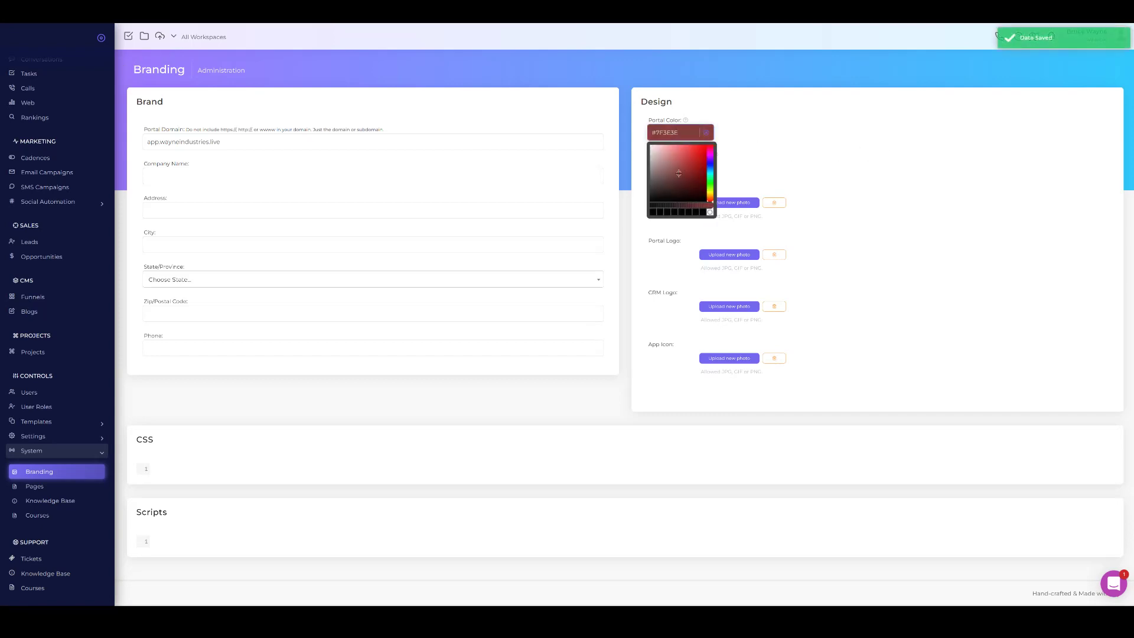
pyautogui.click(703, 105)
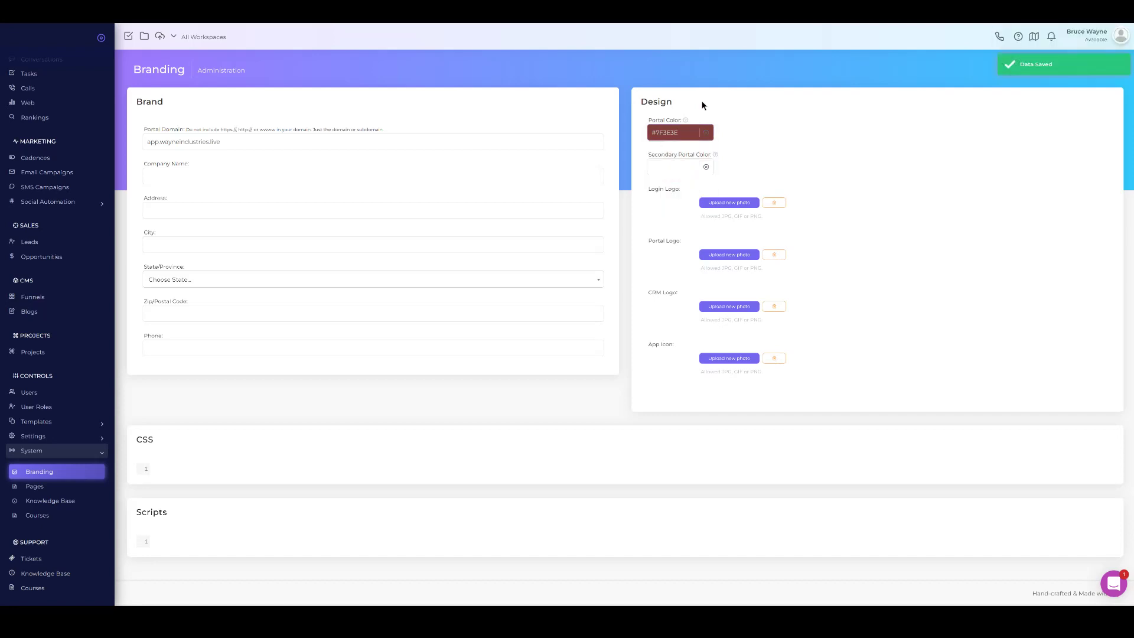
pyautogui.click(708, 134)
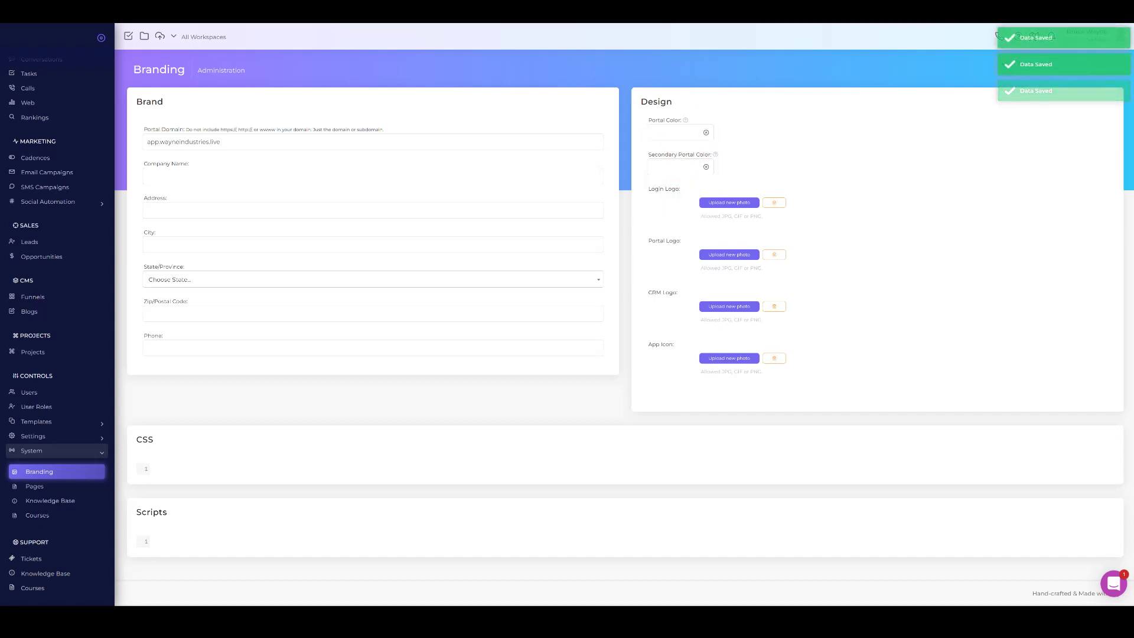
# Step: Set the portal color to #262C49 and the secondary portal color to #9698a3
pyautogui.write('#262C49')
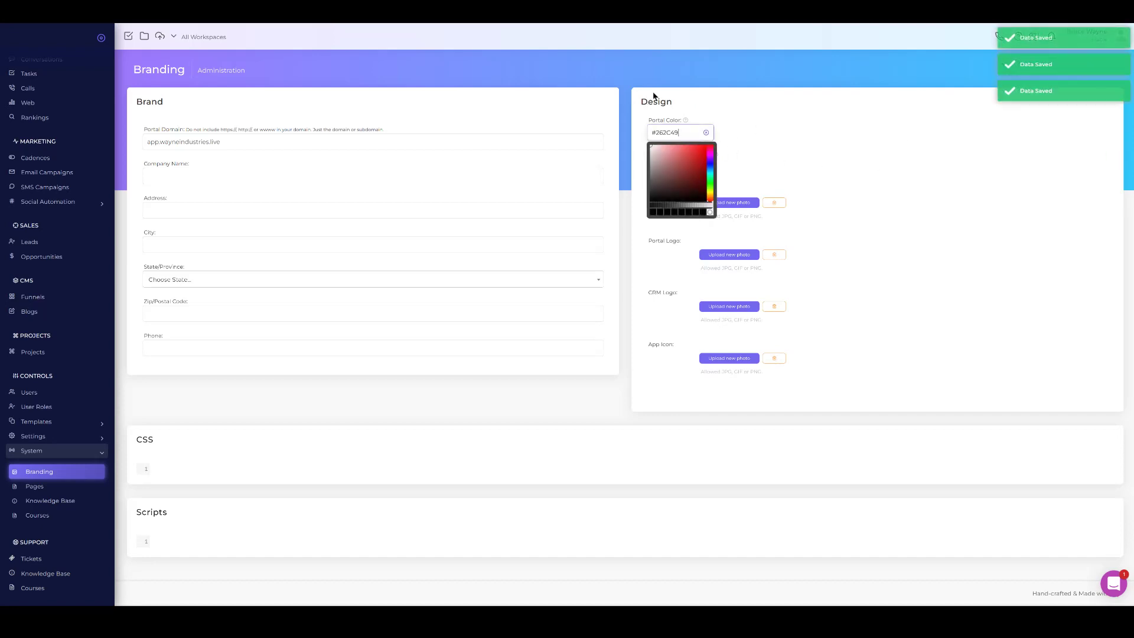
pyautogui.click(656, 96)
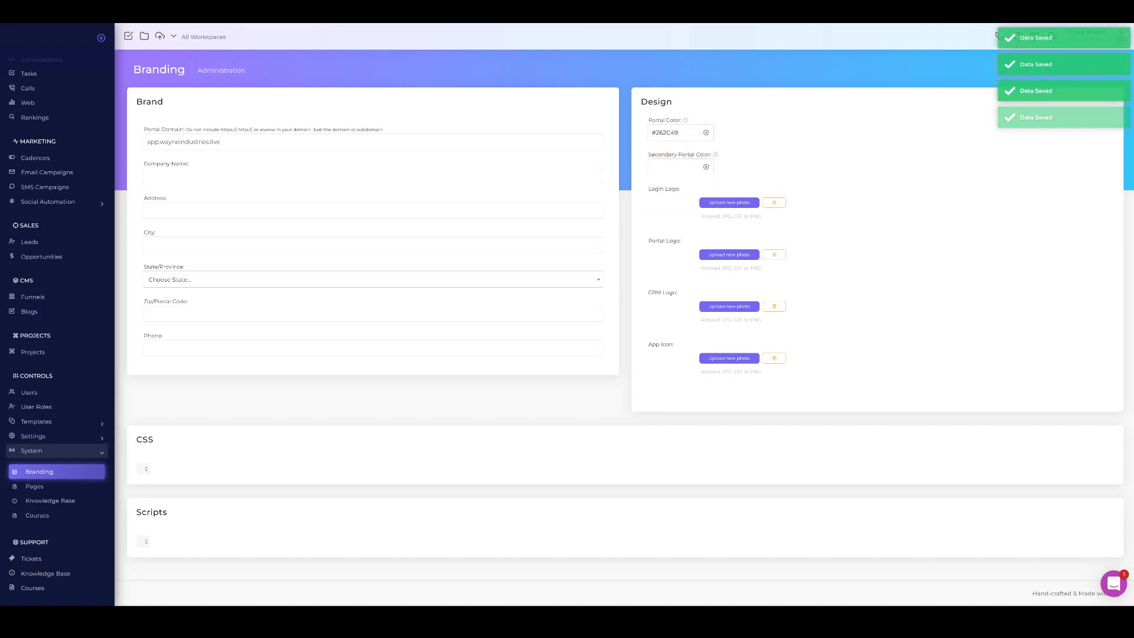
pyautogui.click(667, 168)
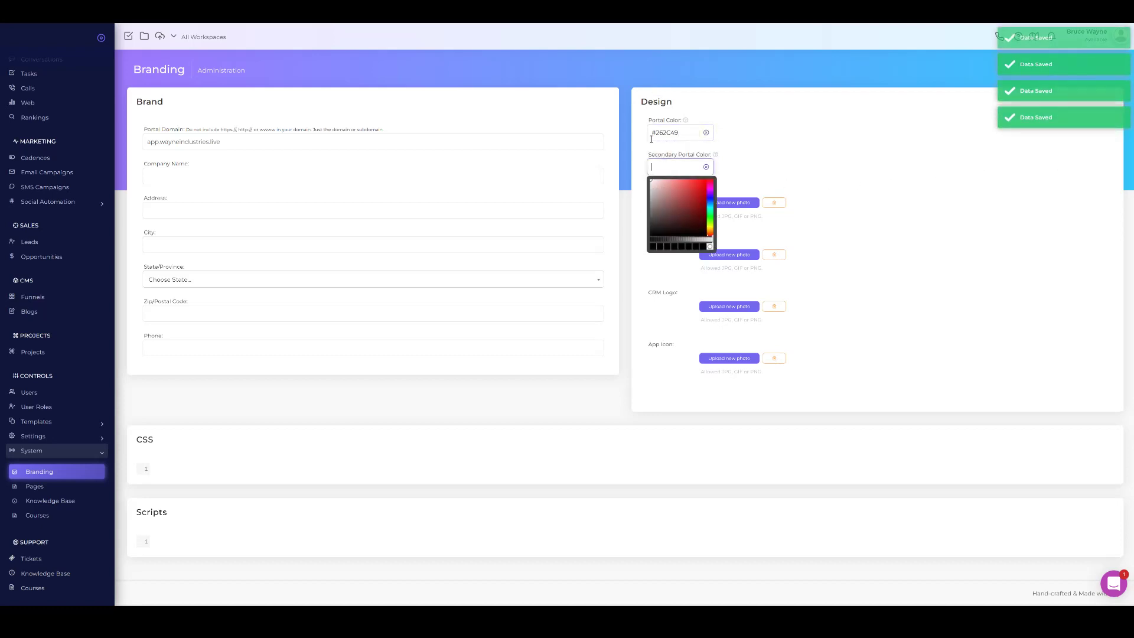
pyautogui.write('#9698a3')
pyautogui.click(644, 88)
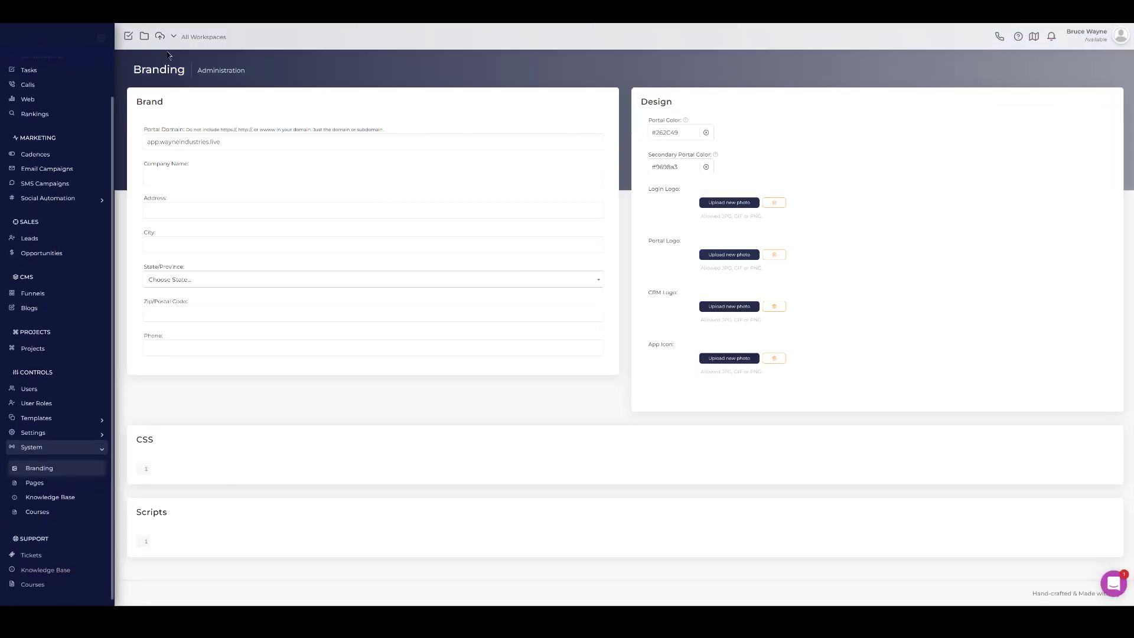
# Step: Paste the copied style rules, including the #1b2039 main menu background, into the branding CSS editor
pyautogui.scroll(1, 35, 106)
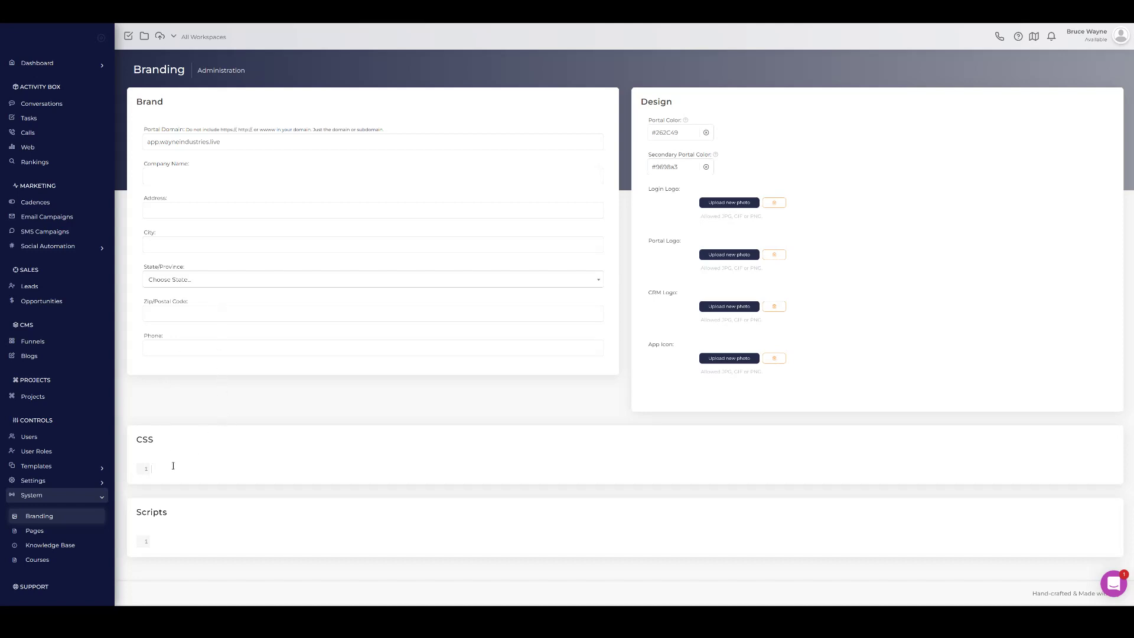
pyautogui.hotkey('ctrl', 'v')
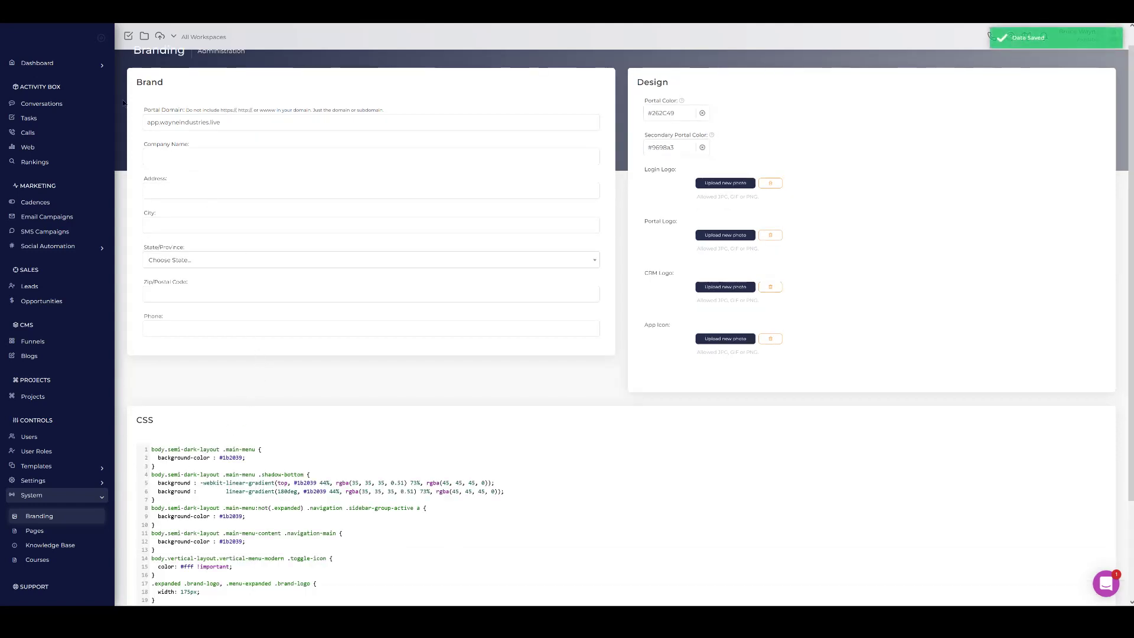
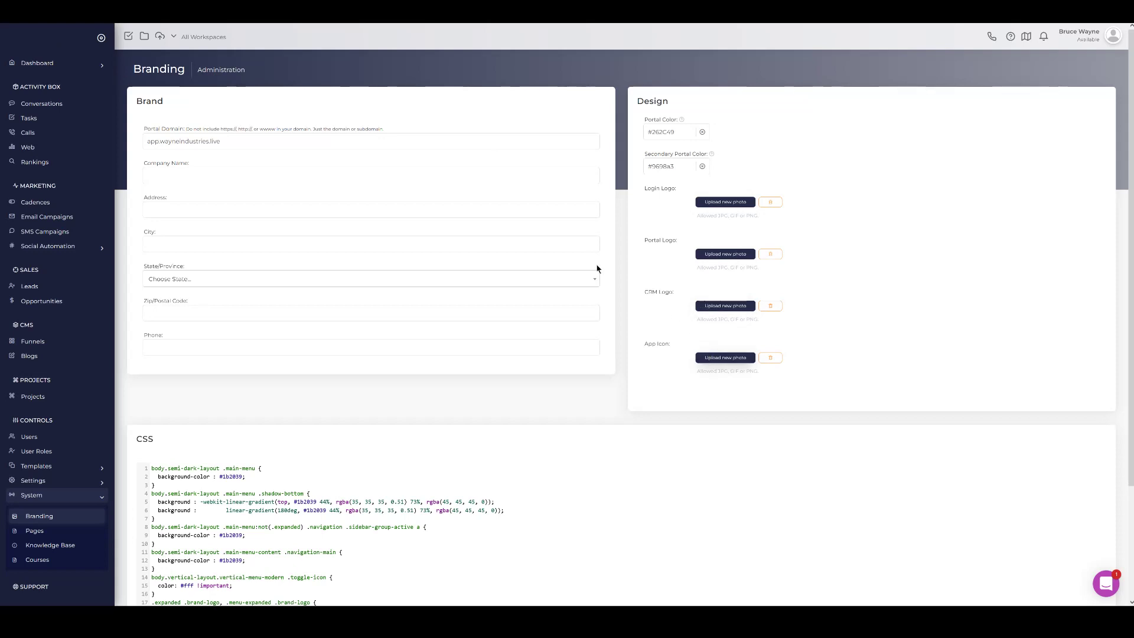
# Step: Collapse and expand the navigation sidebar to check its branding in both states
pyautogui.click(101, 39)
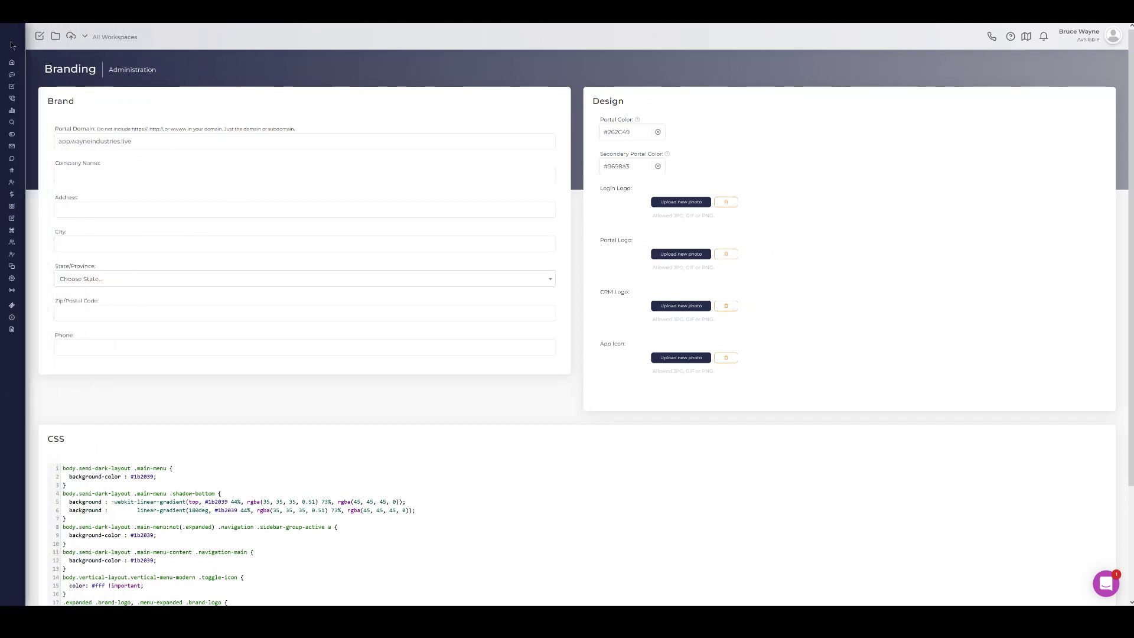
pyautogui.click(101, 40)
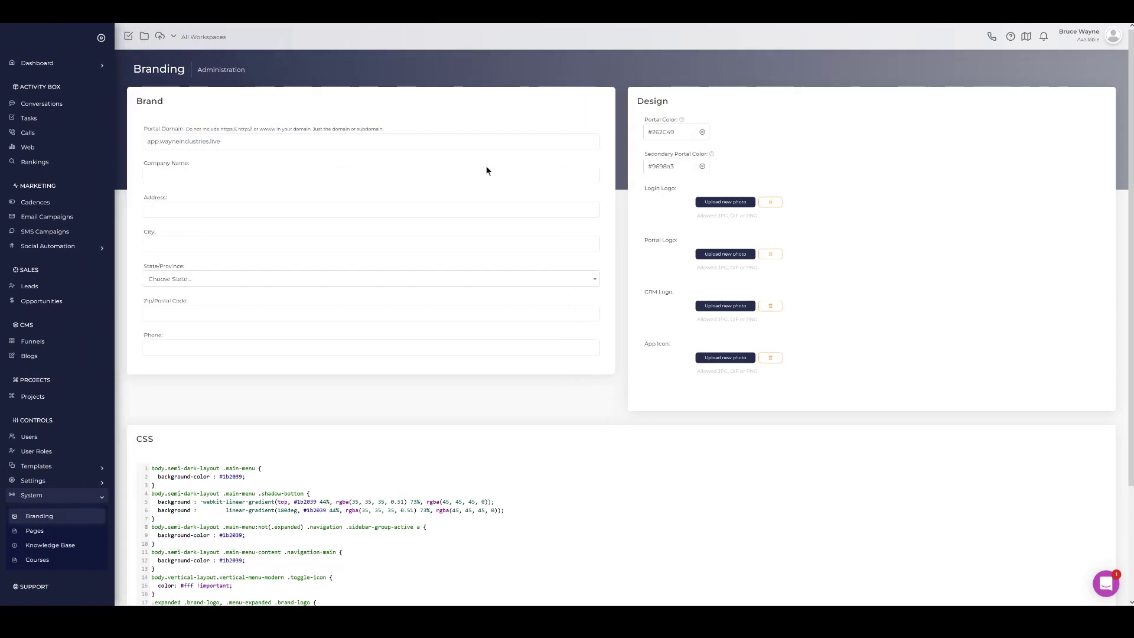
pyautogui.click(101, 38)
pyautogui.moveTo(26, 32)
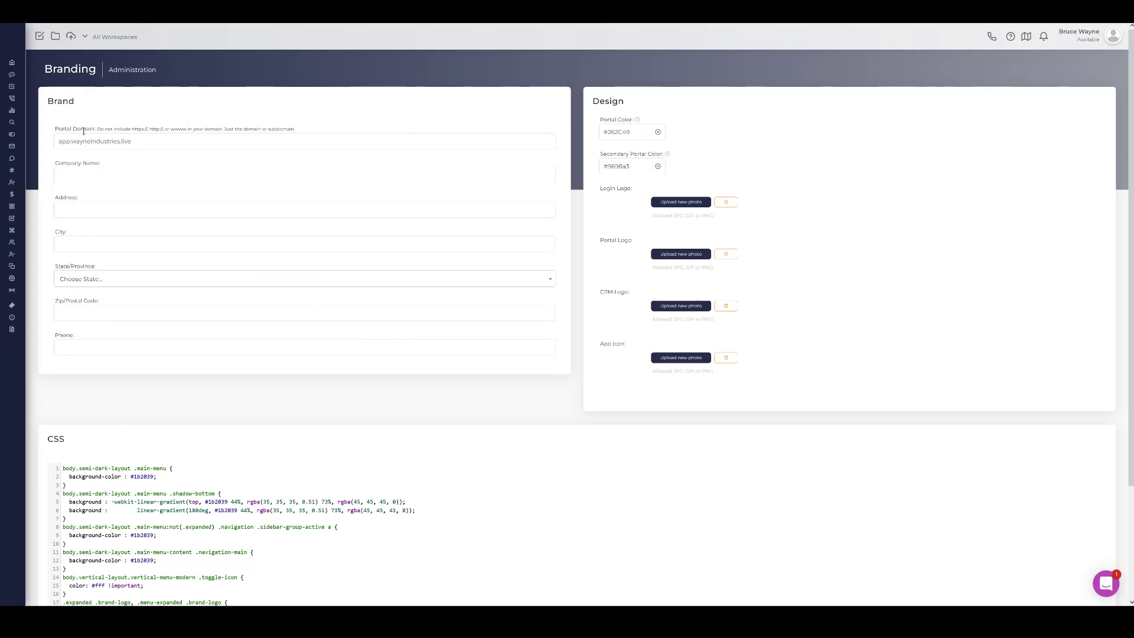
pyautogui.click(101, 37)
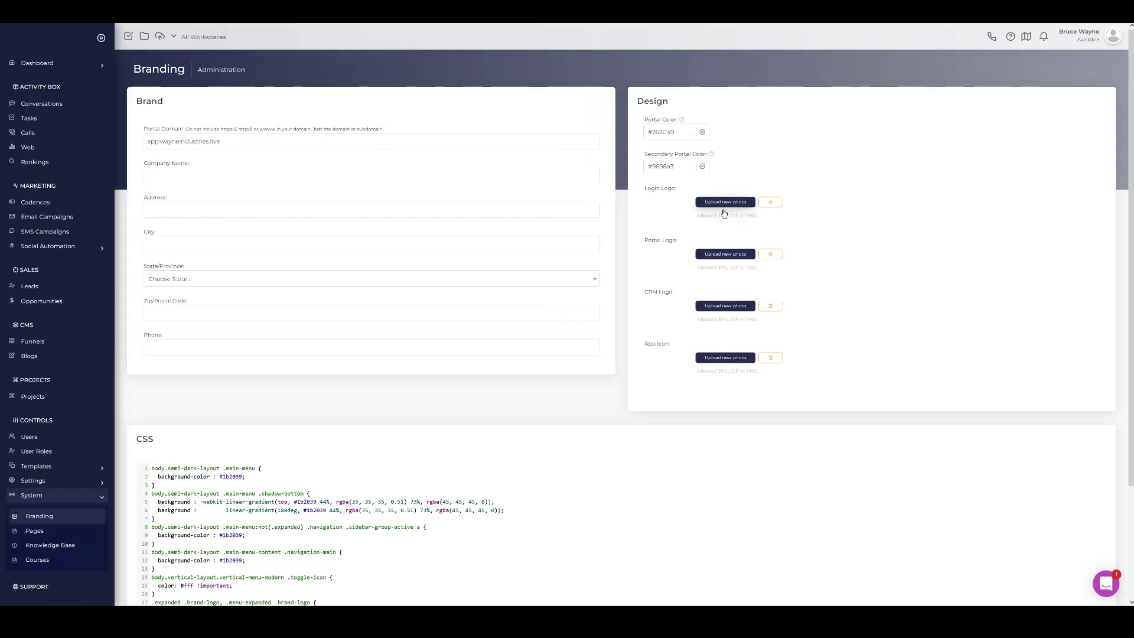
# Step: Set bo_logo_white.png from the Images folder as the portal logo and check the sidebar
pyautogui.click(718, 255)
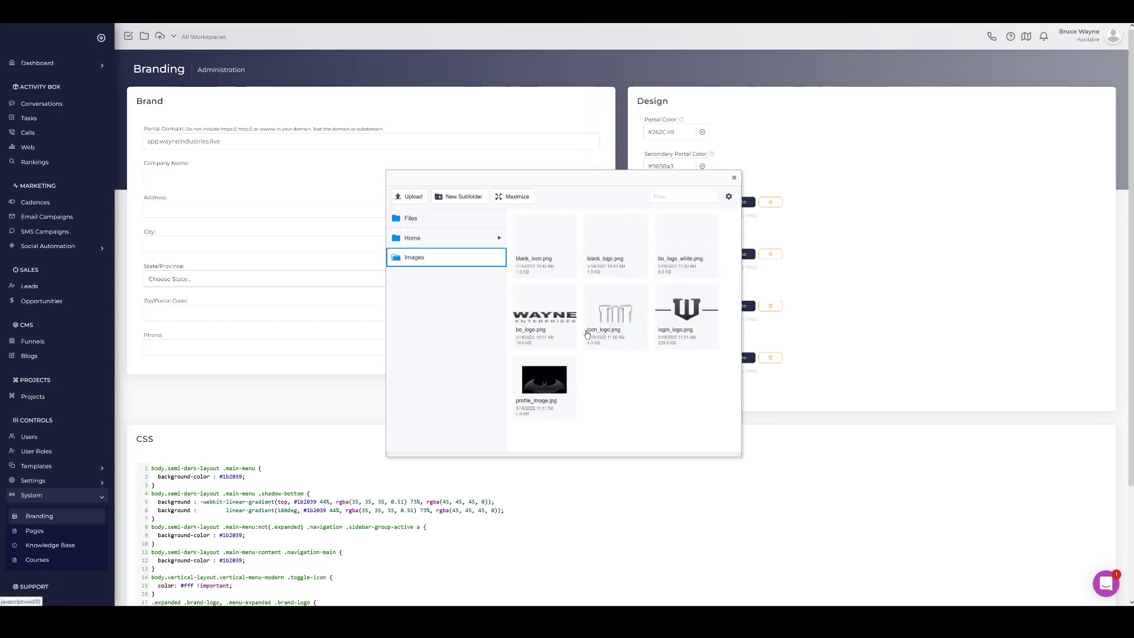
pyautogui.click(689, 246)
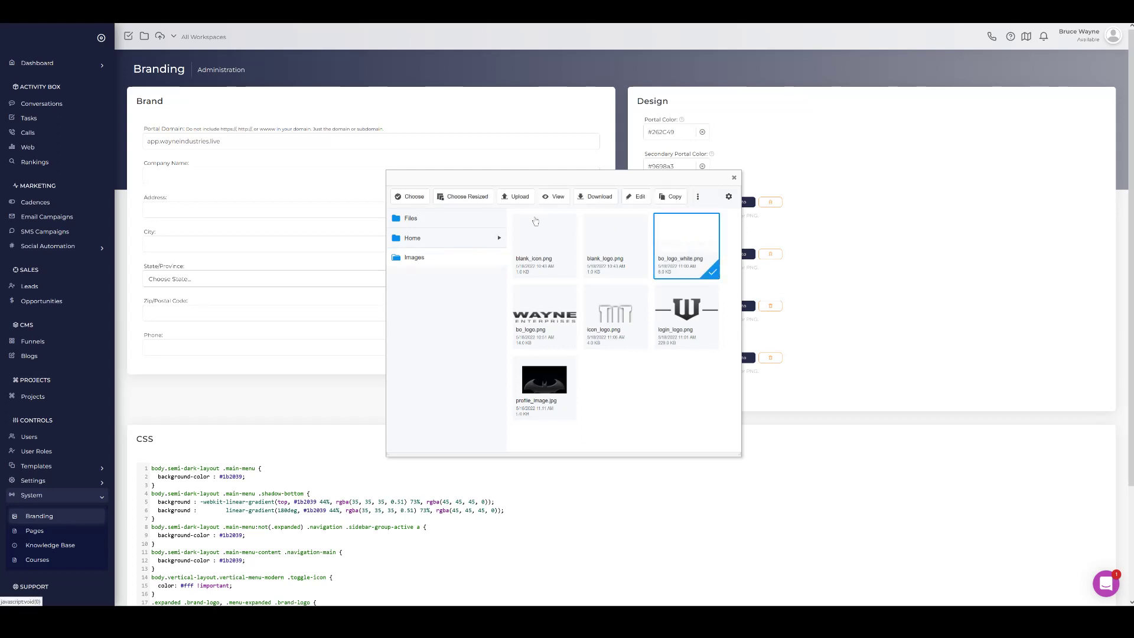
pyautogui.click(413, 198)
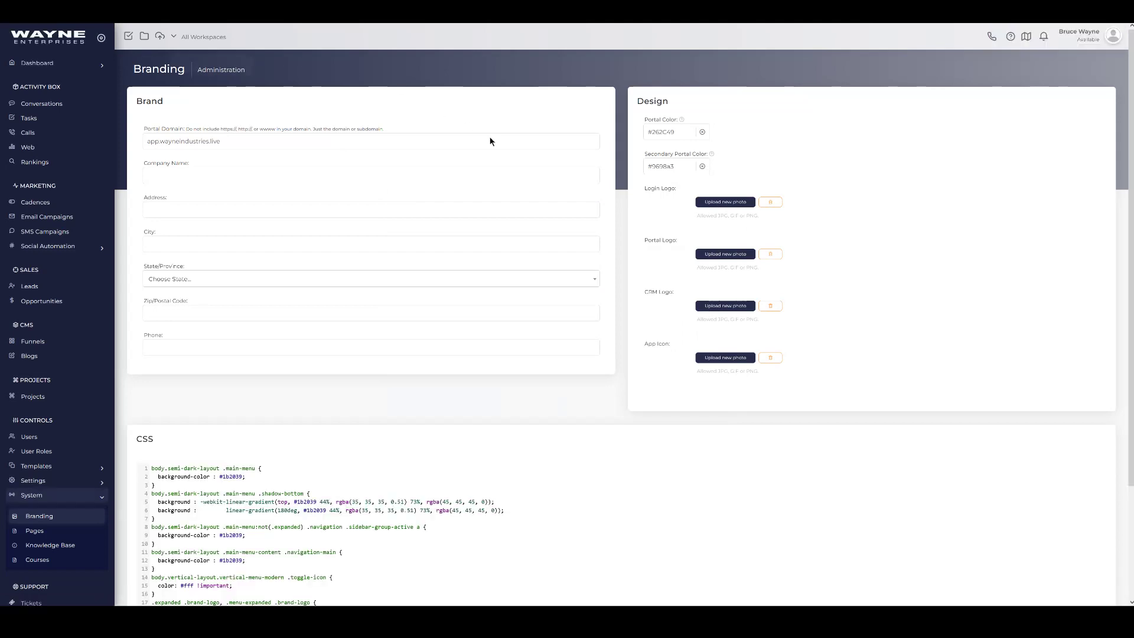
pyautogui.scroll(2, 88, 223)
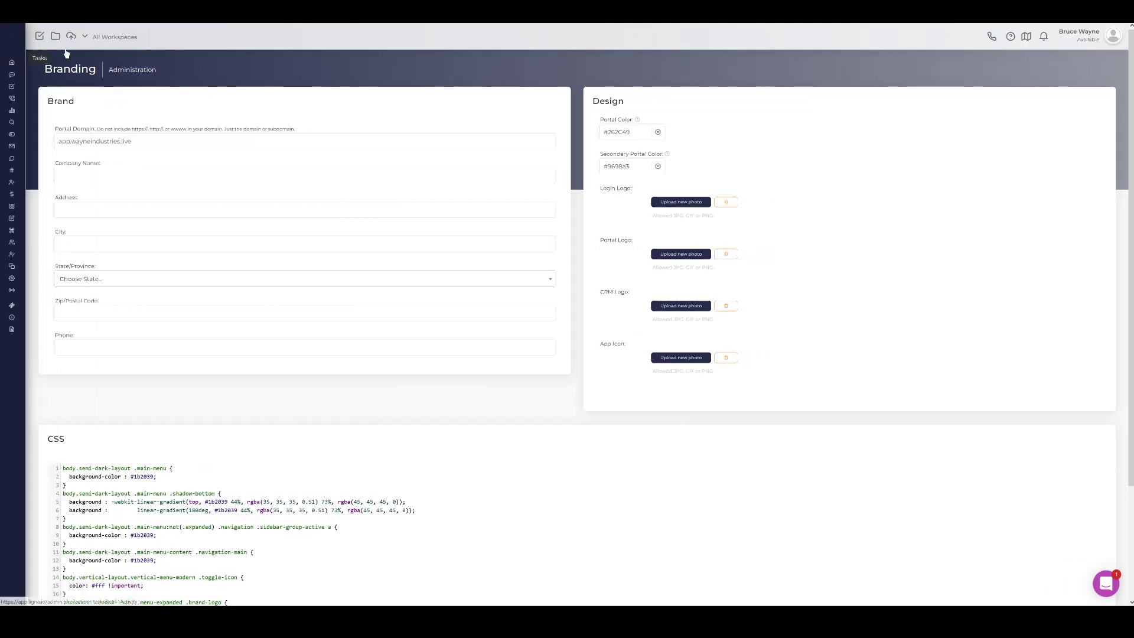
# Step: Set icon_logo.png from the Images folder as the app icon
pyautogui.click(673, 359)
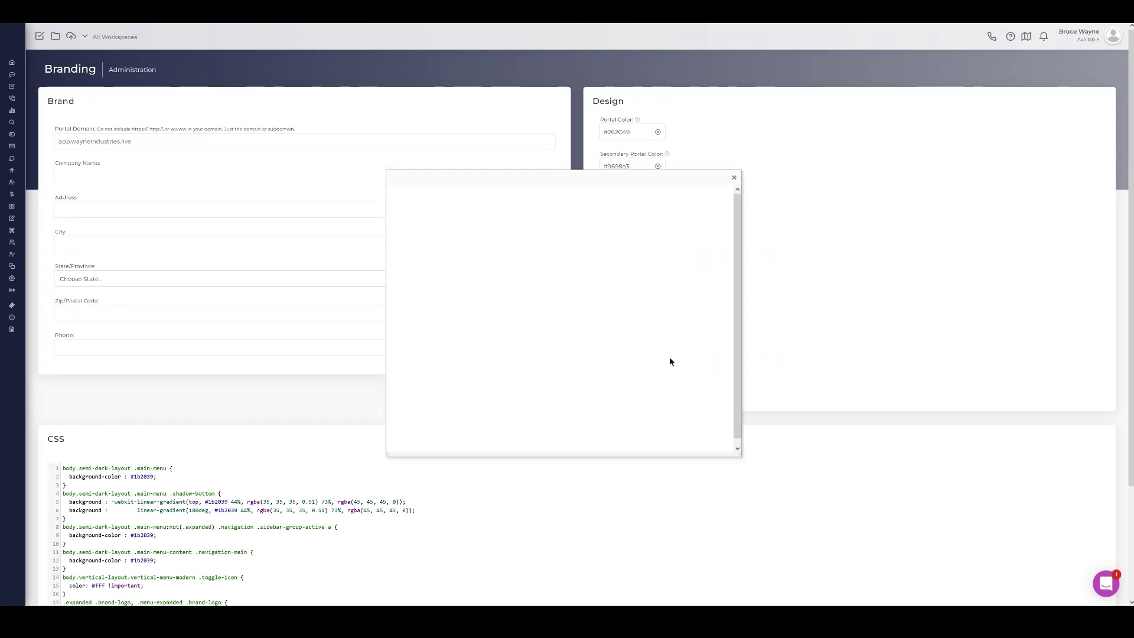
pyautogui.click(625, 316)
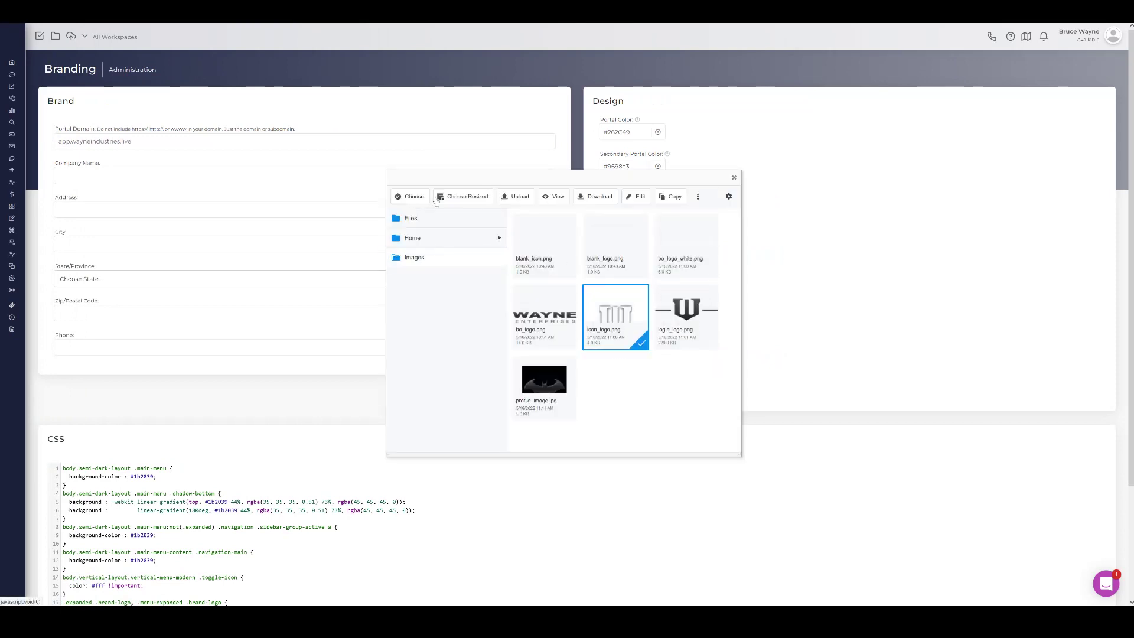
pyautogui.click(414, 196)
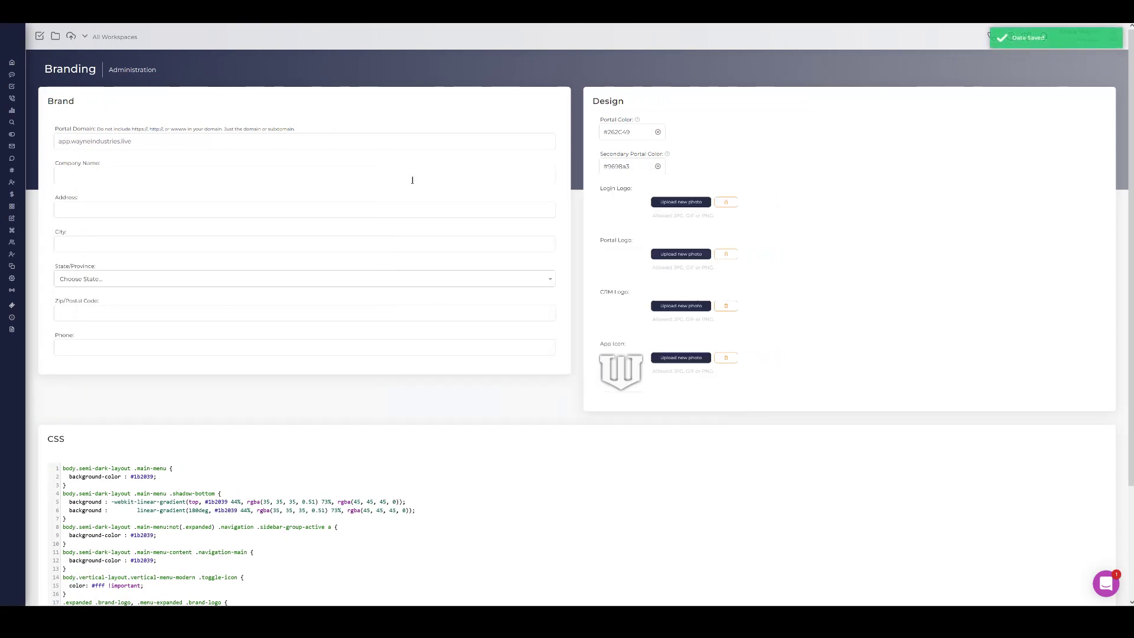
# Step: Set login_logo.png from the Images folder as both the CRM logo and the login logo
pyautogui.click(675, 306)
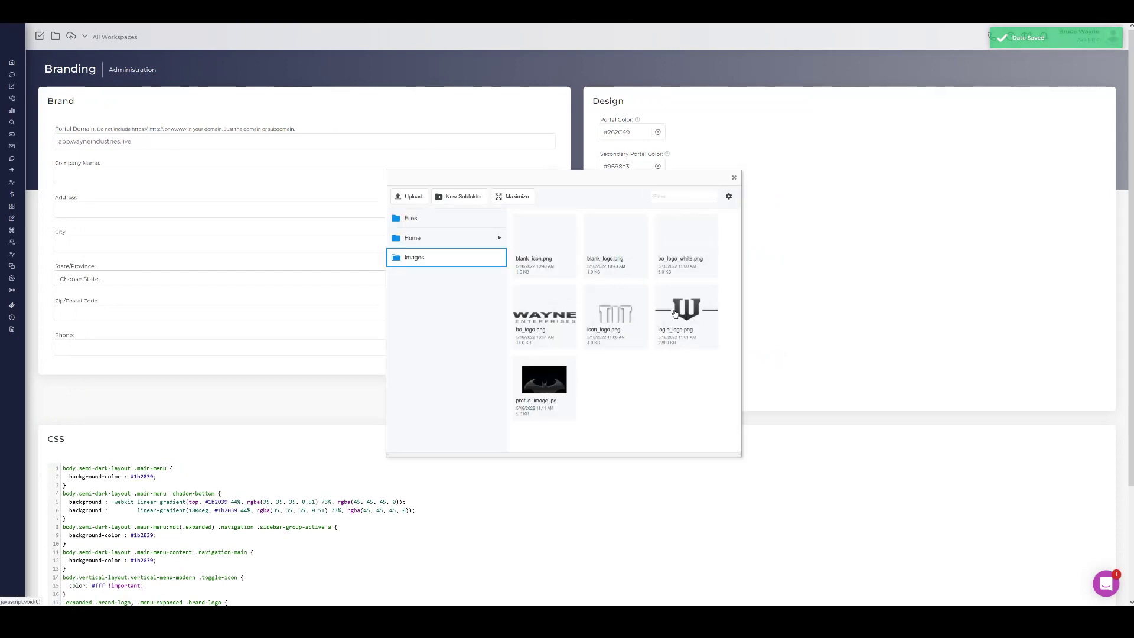
pyautogui.click(684, 319)
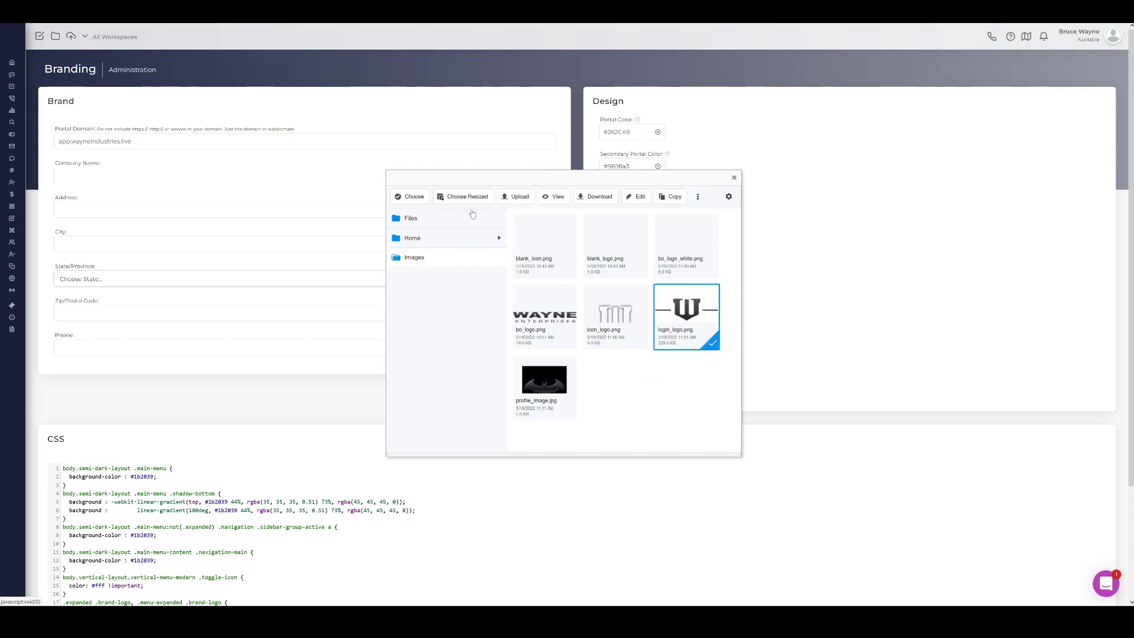
pyautogui.click(408, 199)
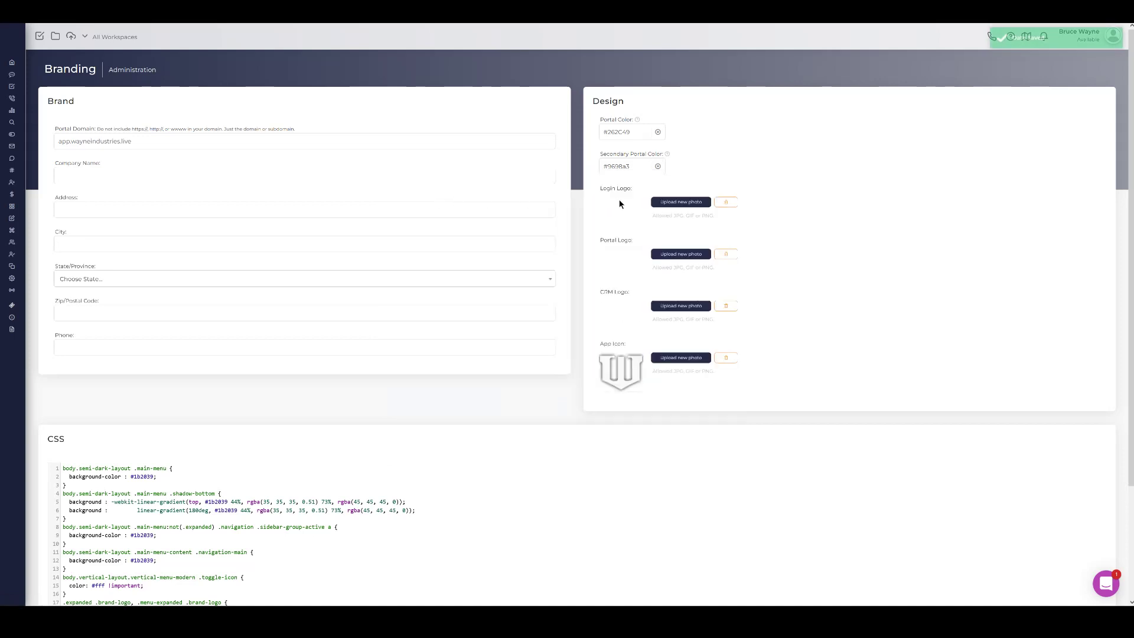
pyautogui.click(670, 204)
pyautogui.click(685, 316)
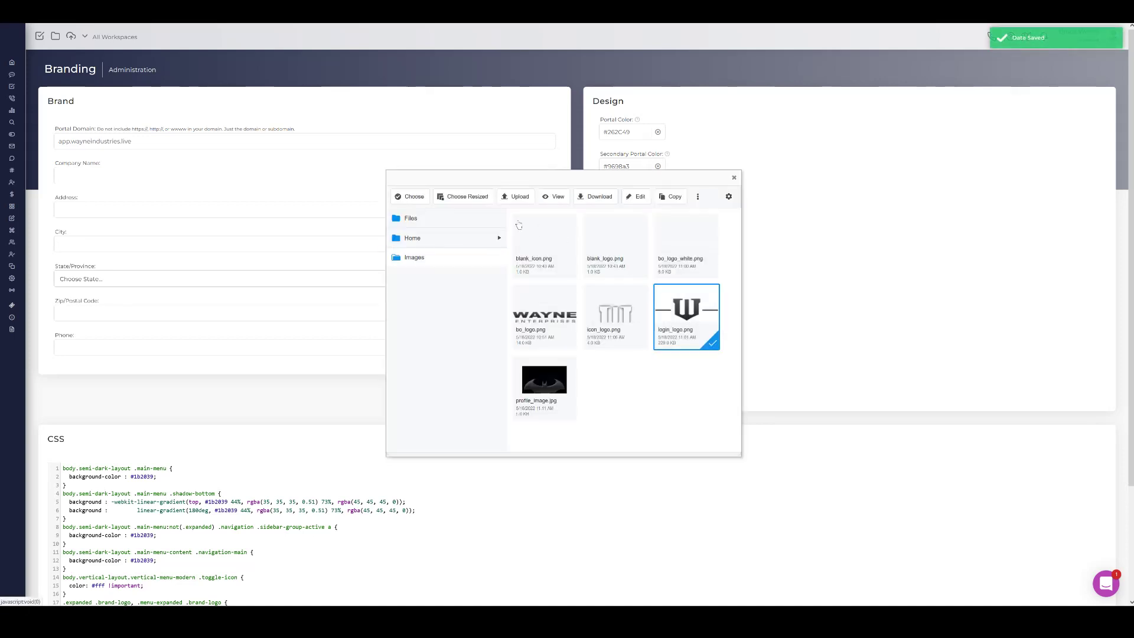
pyautogui.click(415, 198)
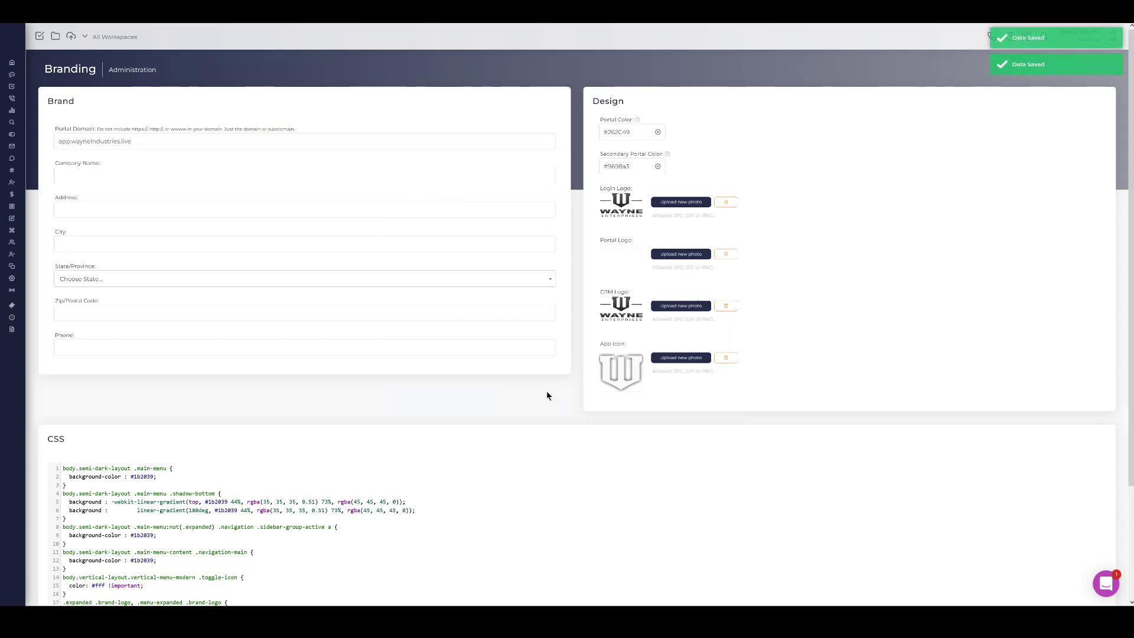
# Step: Enter Wayne Enterprises as the company name in the brand details
pyautogui.click(62, 179)
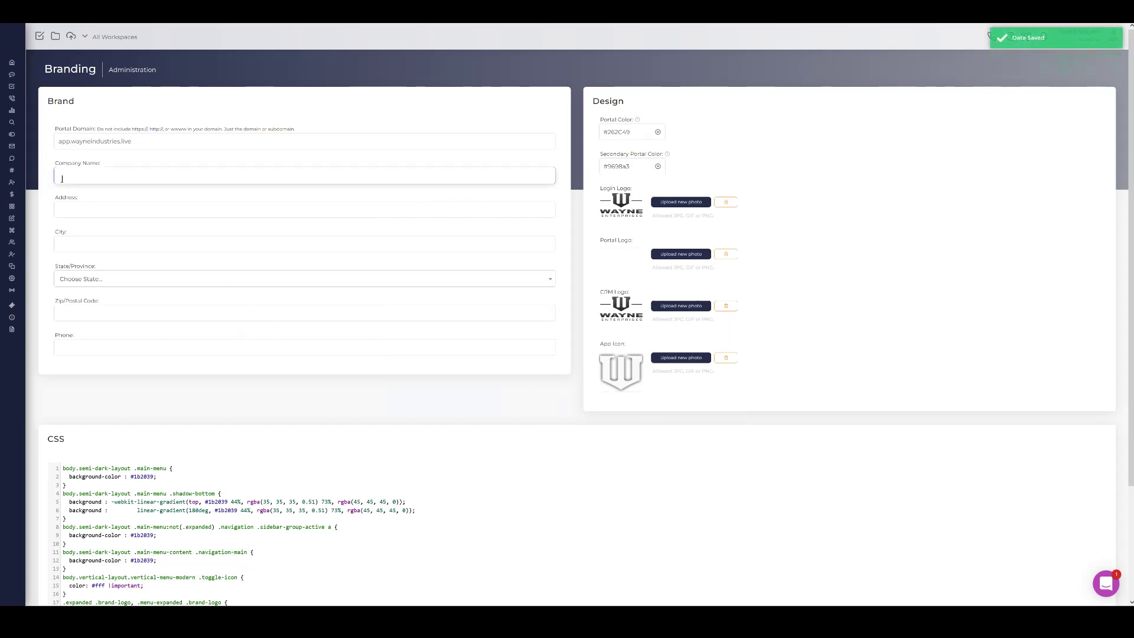
pyautogui.write('Wayne enterp')
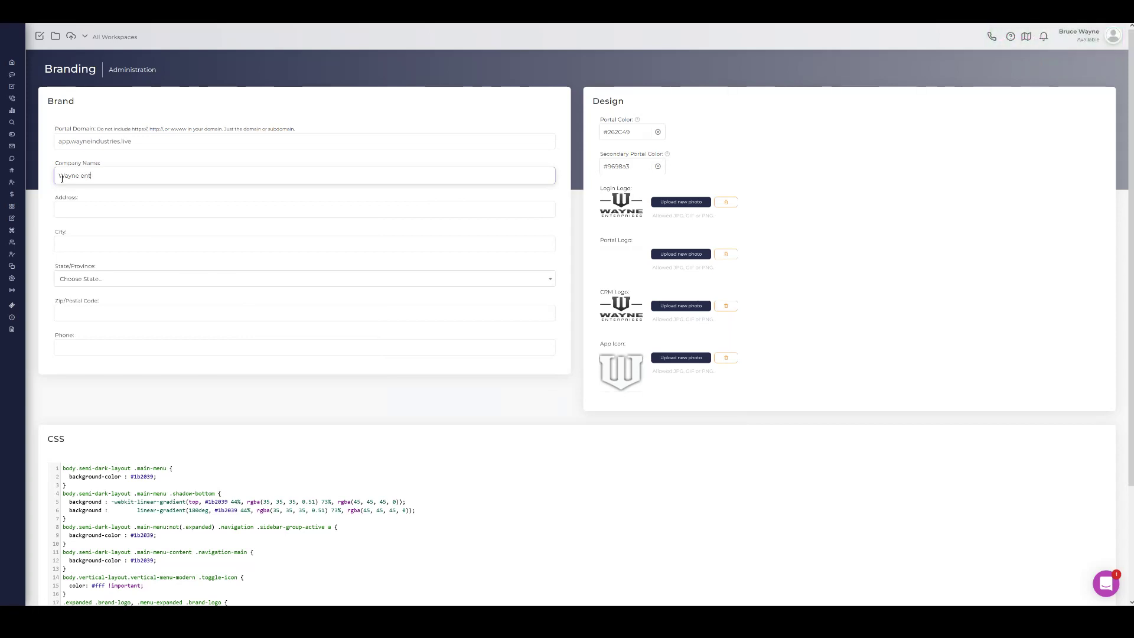
pyautogui.press('BackSpace')
pyautogui.press('BackSpace')
pyautogui.press('BackSpace')
pyautogui.write('Enterpr')
pyautogui.press('Tab')
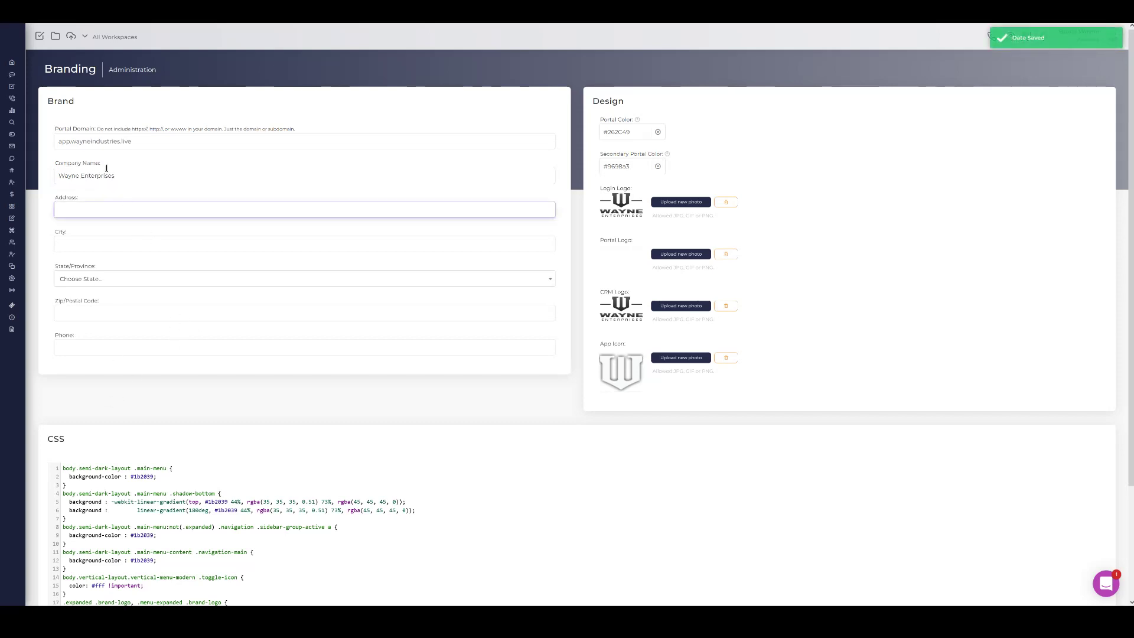
# Step: Keep the navigation sidebar expanded to check its logo, and review the branding page down to the CSS and Scripts sections
pyautogui.scroll(-1, 251, 412)
pyautogui.scroll(1, 307, 276)
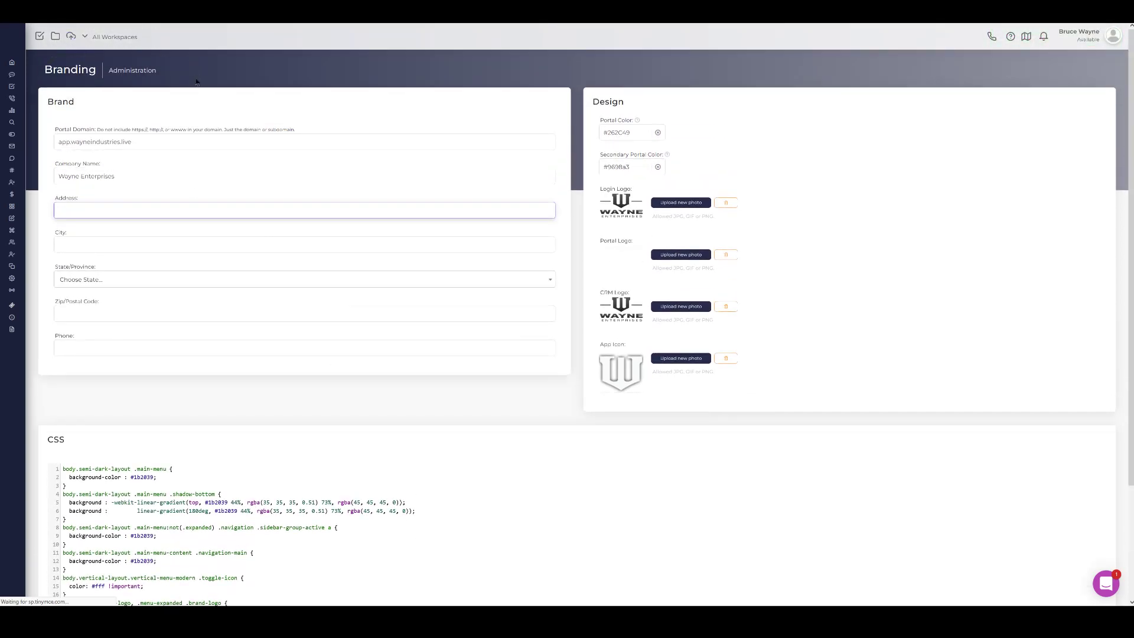
pyautogui.moveTo(19, 50)
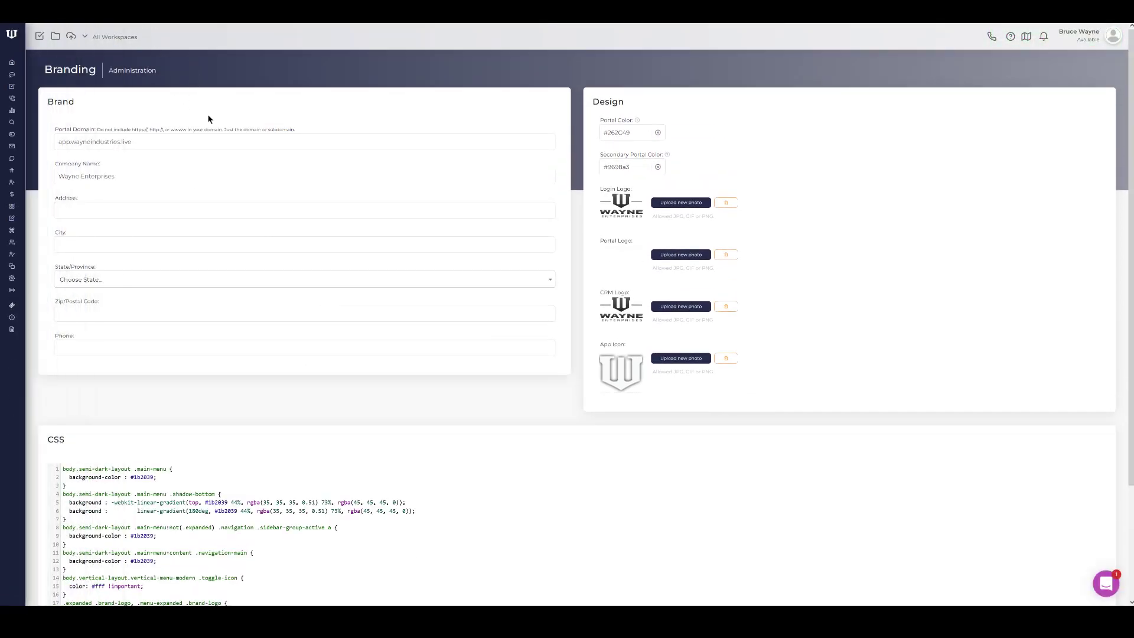
pyautogui.click(101, 37)
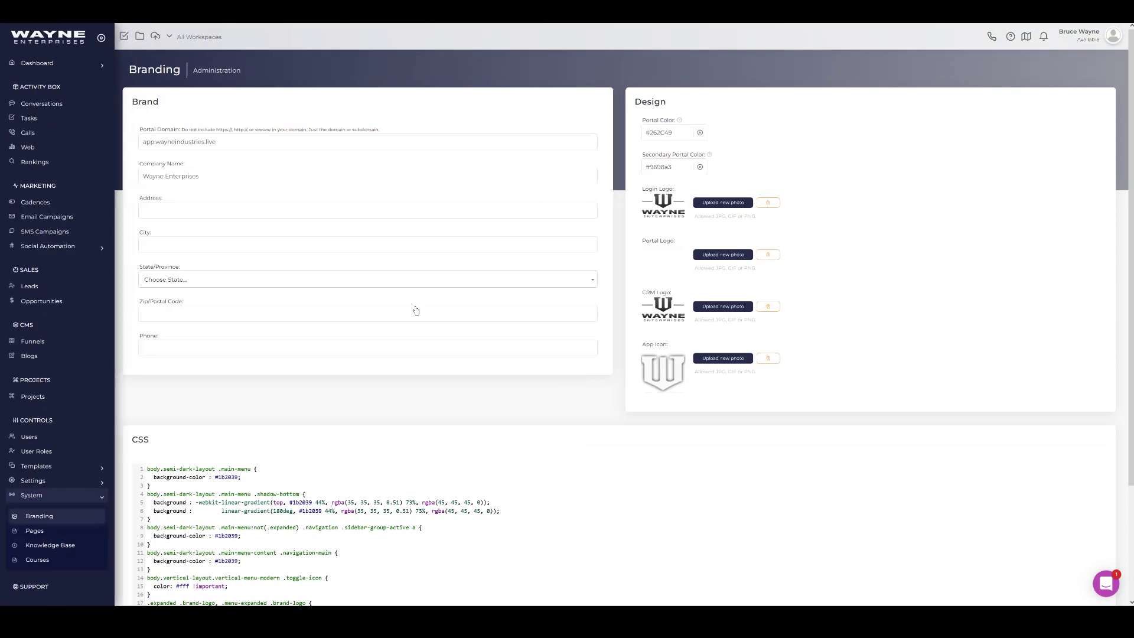
pyautogui.scroll(-2, 306, 287)
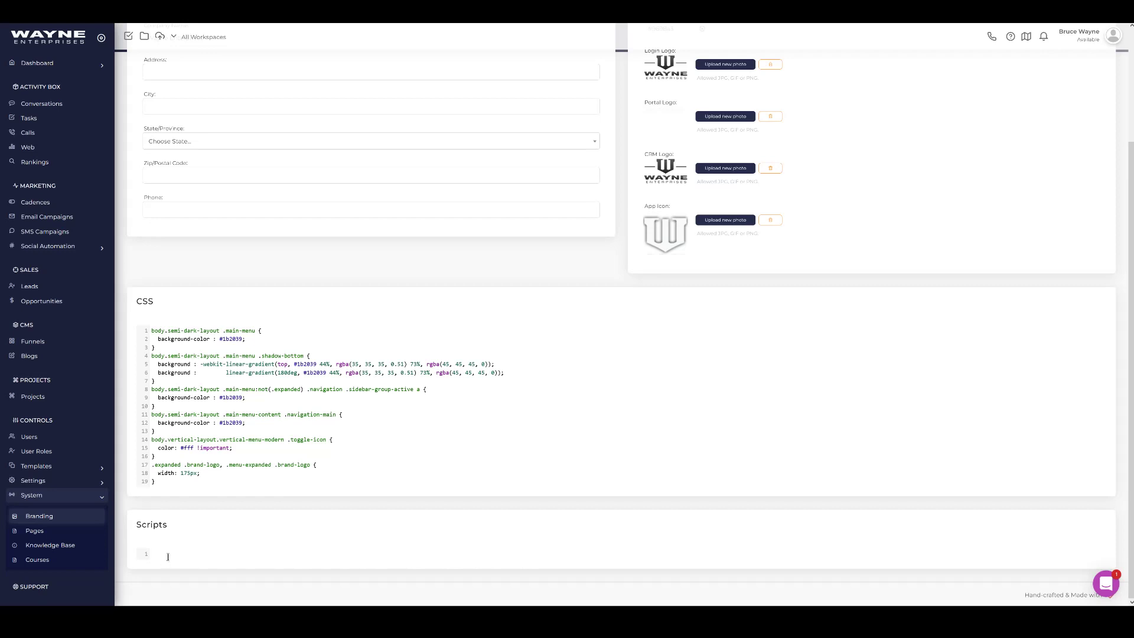
pyautogui.scroll(3, 226, 538)
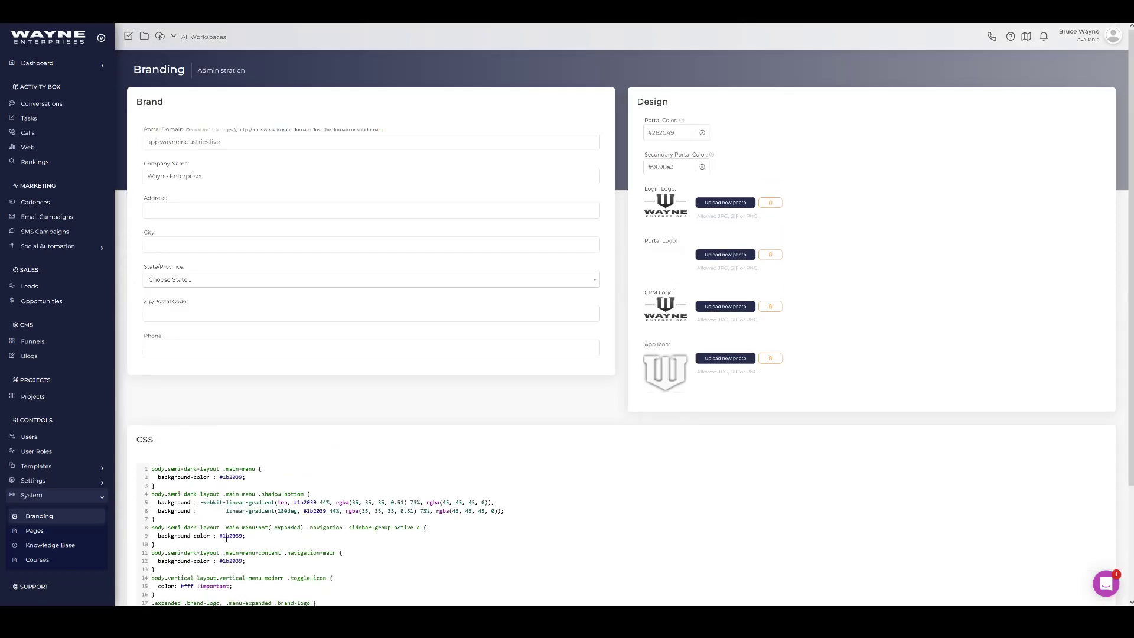